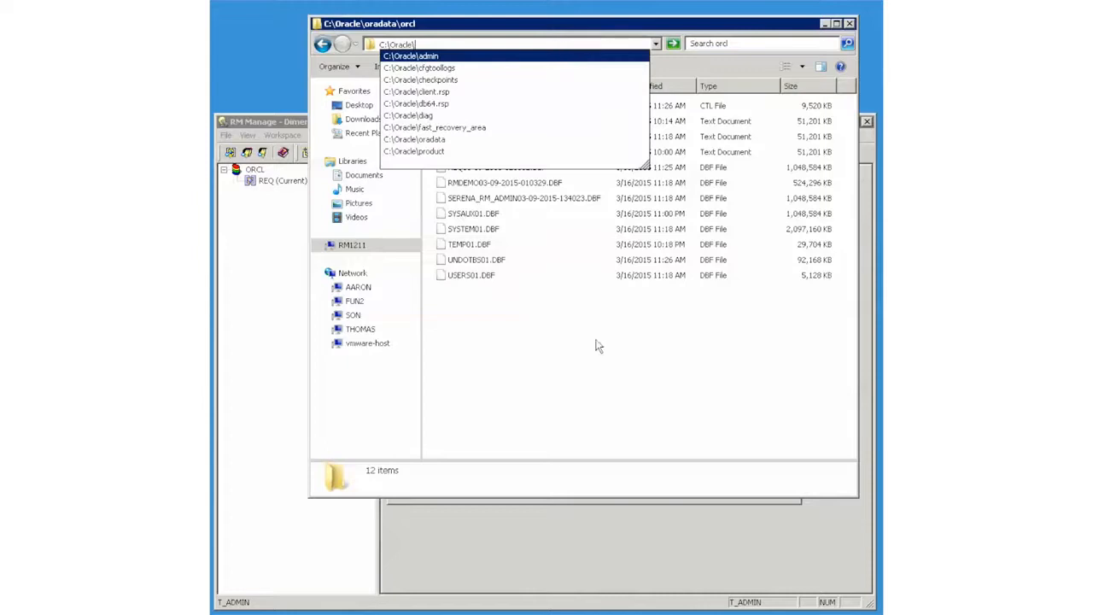
Create a new folder named DataPump in C:\Oracle.
{"action": "right_click", "coordinate": [548, 388]}
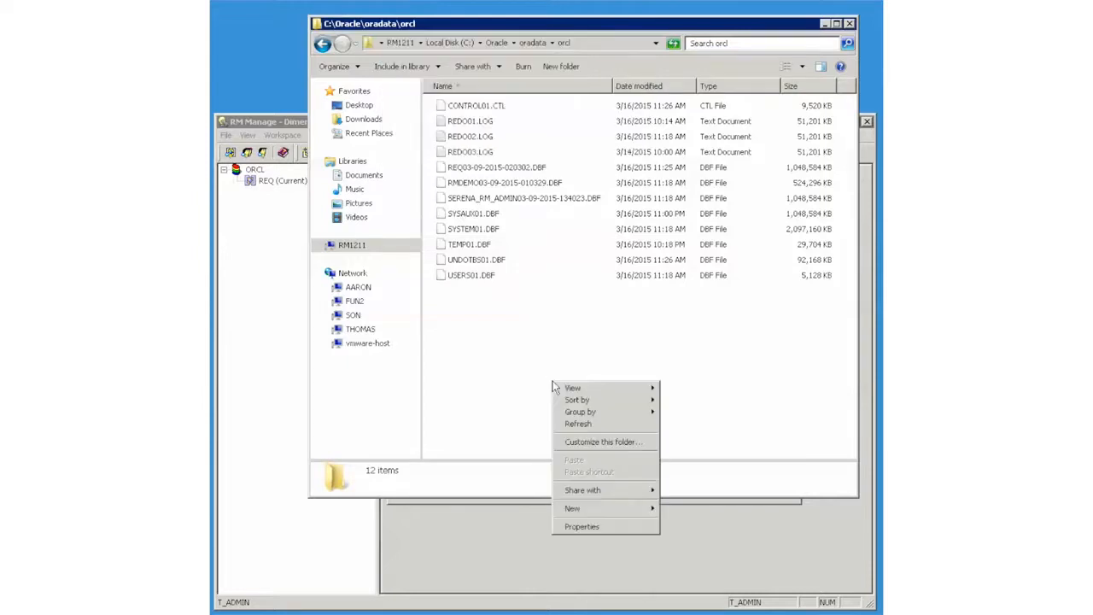
{"action": "left_click", "coordinate": [493, 44]}
{"action": "right_click", "coordinate": [476, 291]}
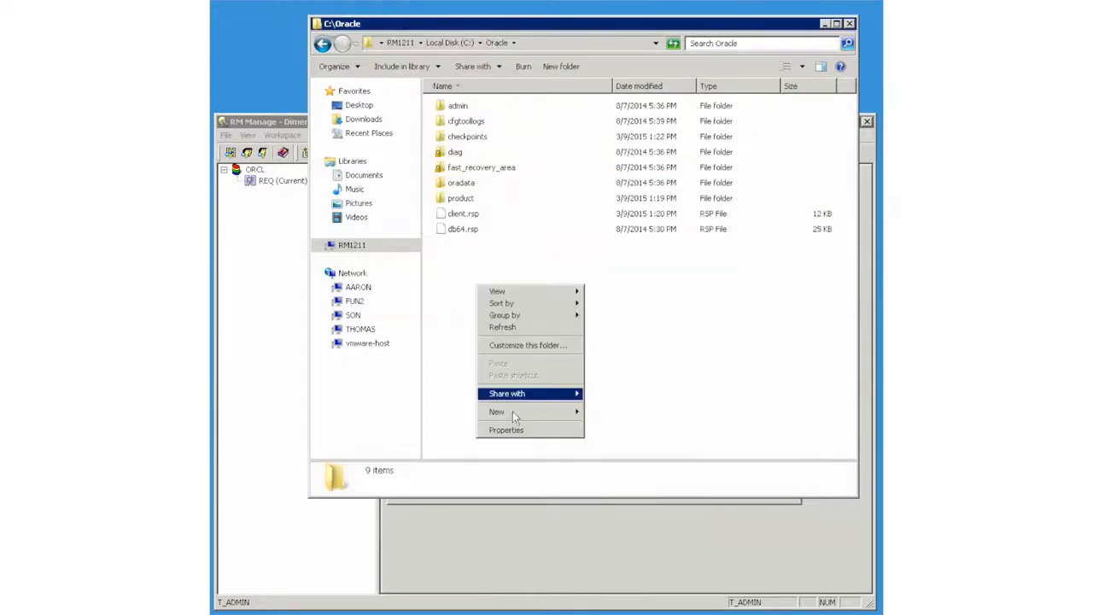
{"action": "mouse_move", "coordinate": [511, 413]}
{"action": "left_click", "coordinate": [606, 414]}
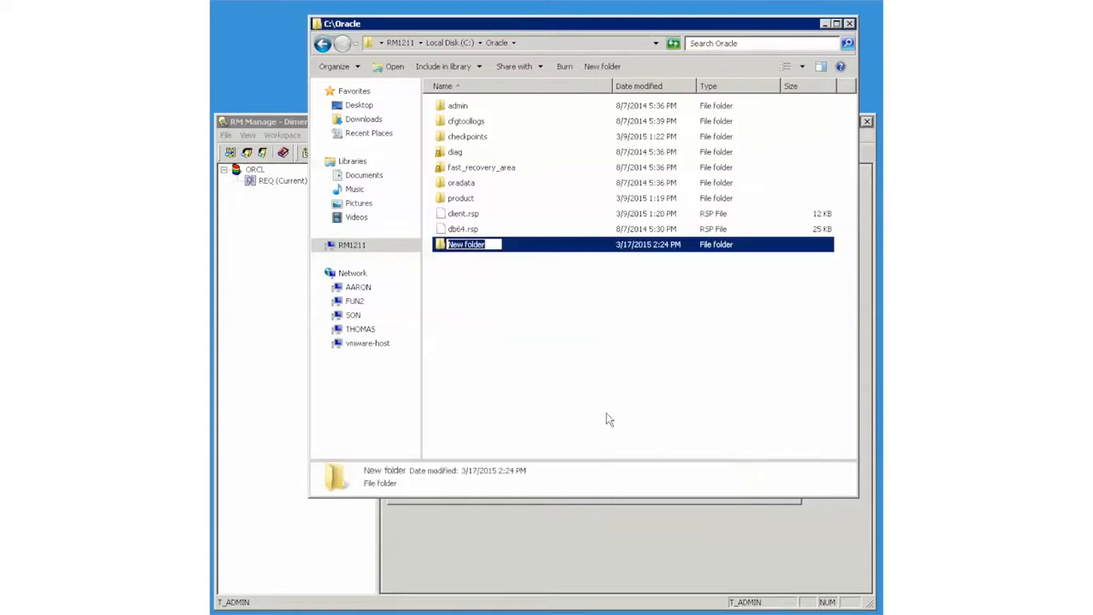
{"action": "type", "text": "Database"}
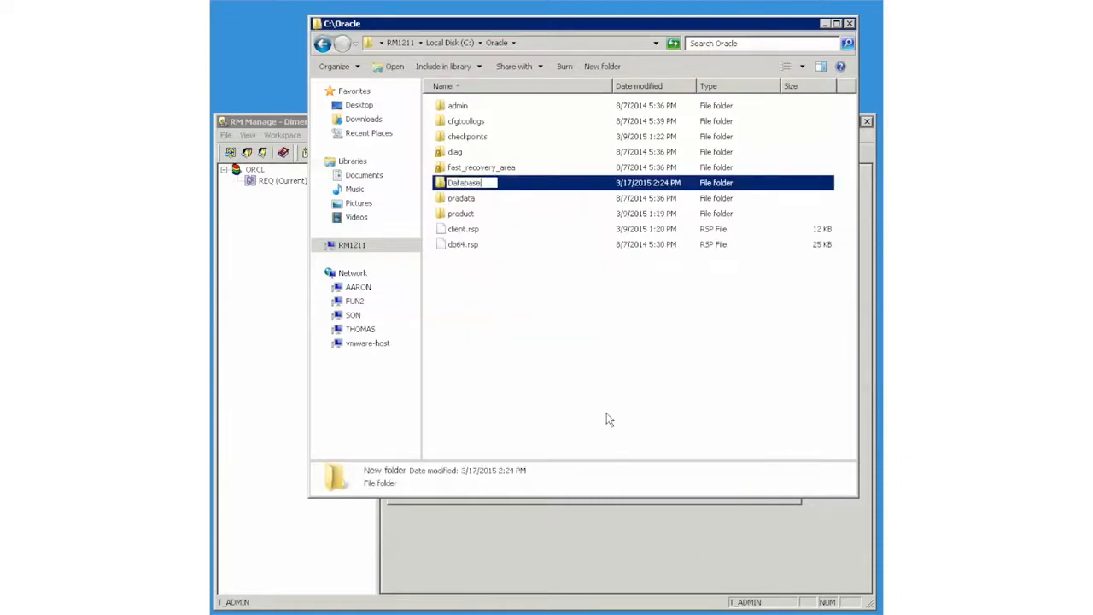
{"action": "key", "text": "BackSpace"}
{"action": "key", "text": "BackSpace"}
{"action": "key", "text": "BackSpace"}
{"action": "key", "text": "BackSpace"}
{"action": "type", "text": "Pump"}
{"action": "left_click", "coordinate": [576, 419]}
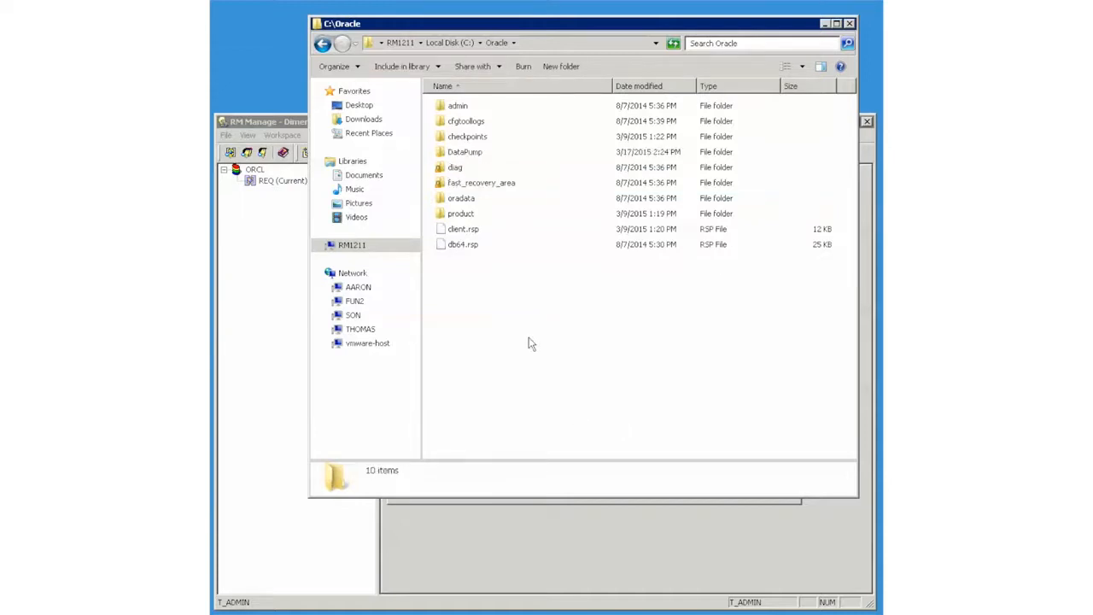
Share the DataPump folder with Everyone by changing its sharing permissions, and finish the File Sharing wizard.
{"action": "right_click", "coordinate": [478, 154]}
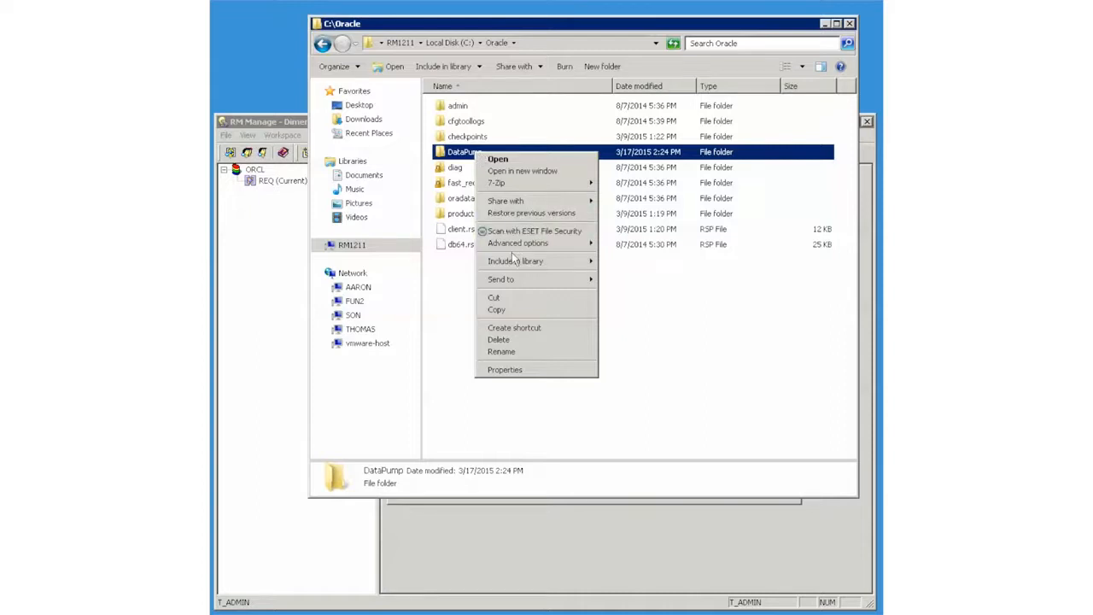
{"action": "mouse_move", "coordinate": [521, 202]}
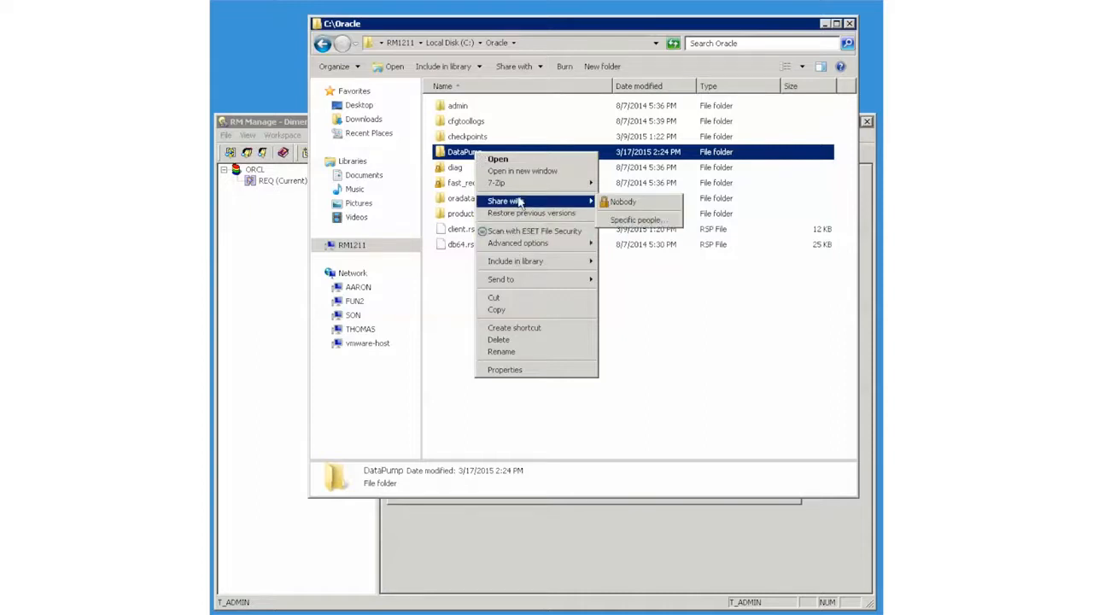
{"action": "left_click", "coordinate": [632, 205]}
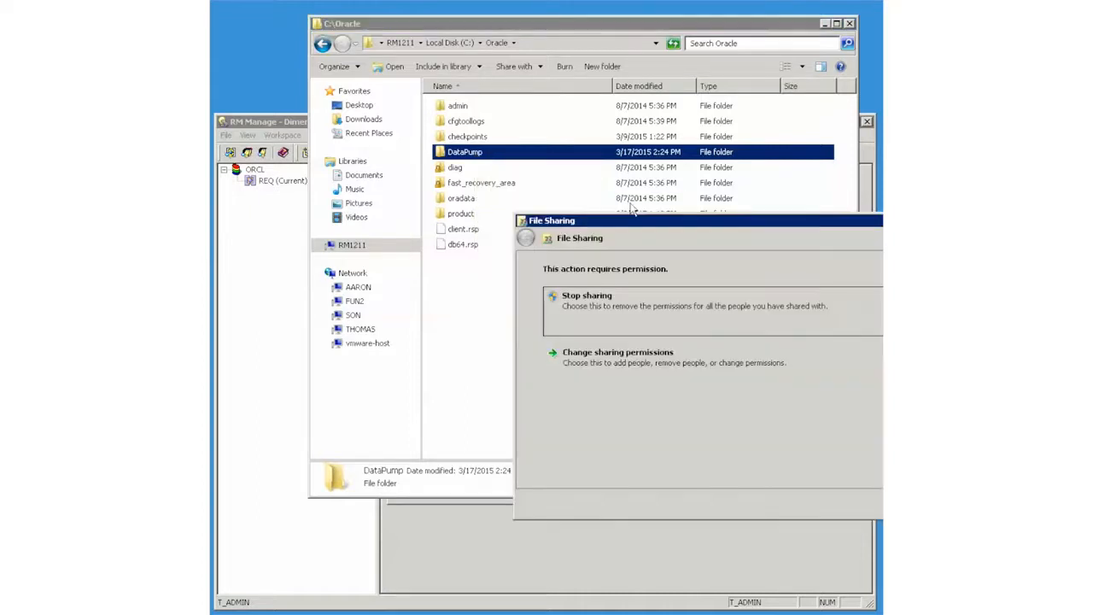
{"action": "left_click", "coordinate": [610, 366]}
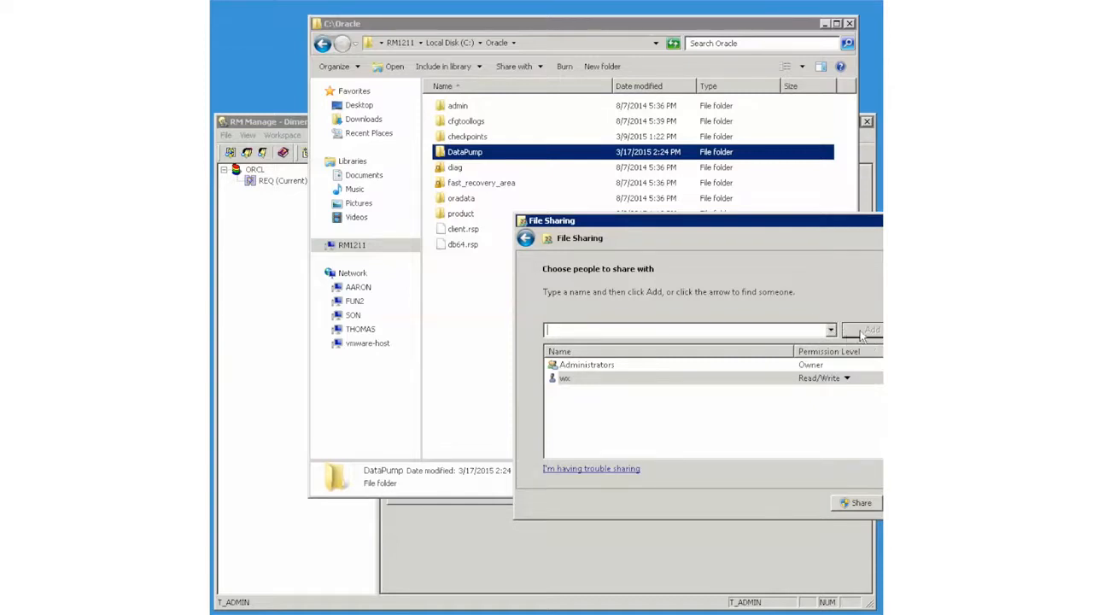
{"action": "left_click", "coordinate": [832, 330]}
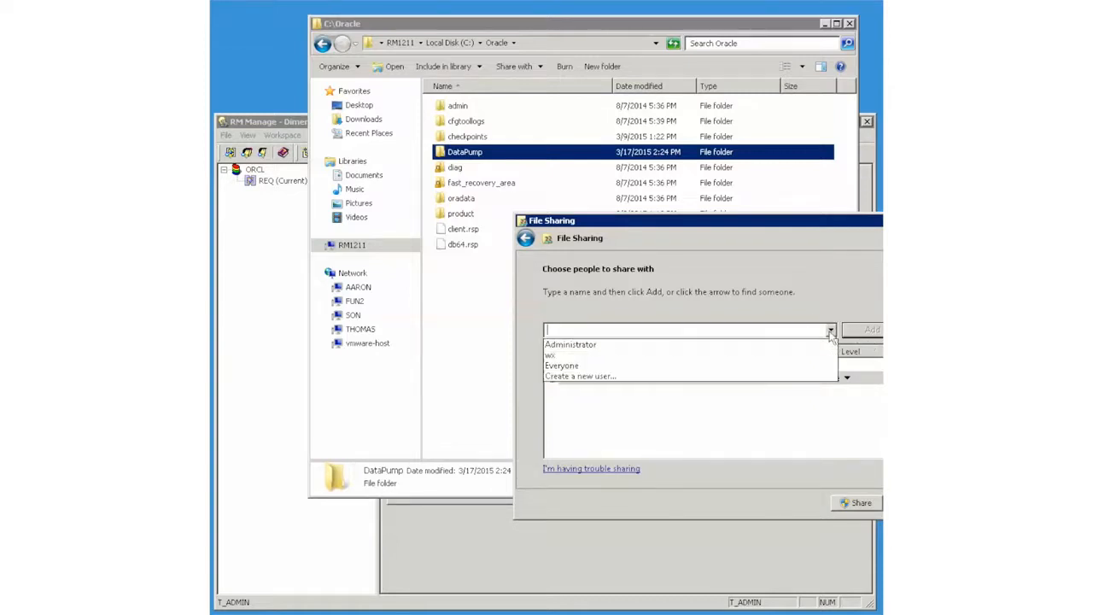
{"action": "left_click", "coordinate": [564, 367]}
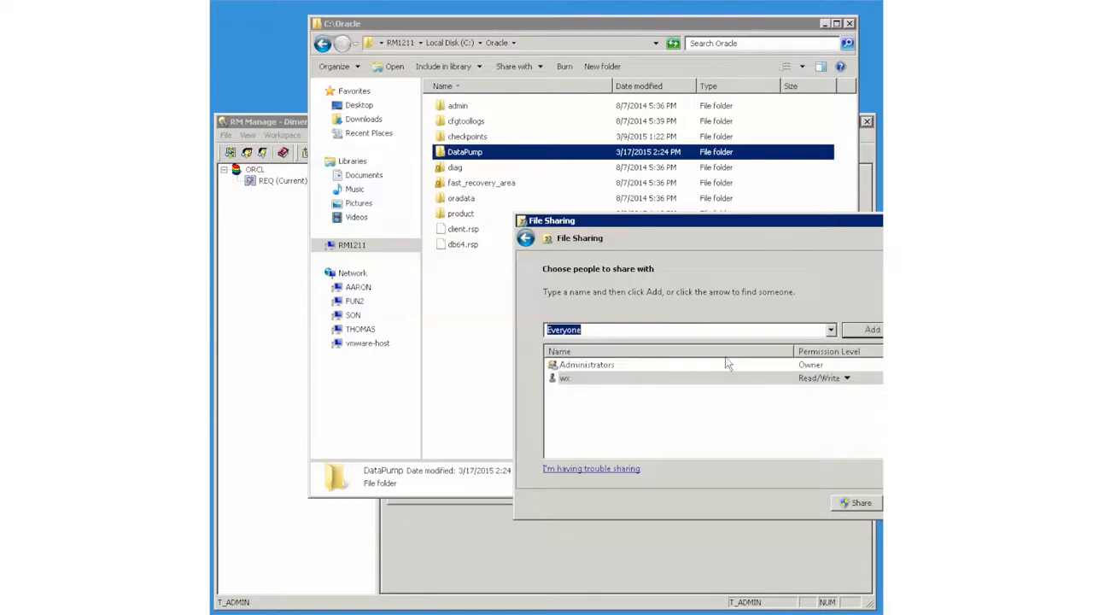
{"action": "left_click", "coordinate": [870, 331]}
{"action": "left_click", "coordinate": [858, 504]}
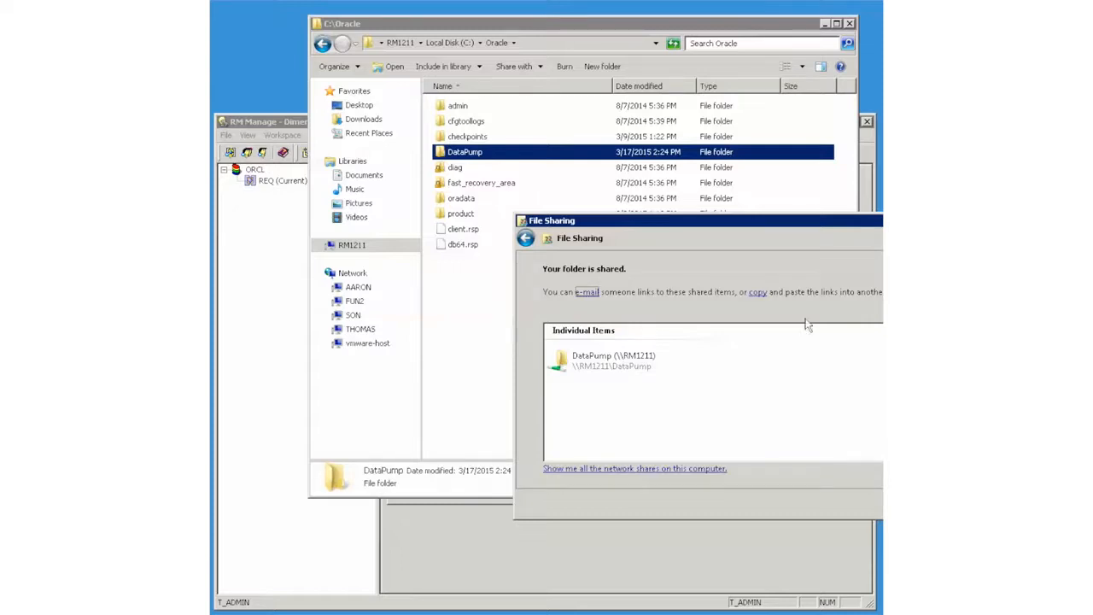
{"action": "left_click_drag", "start_coordinate": [755, 224], "coordinate": [533, 219]}
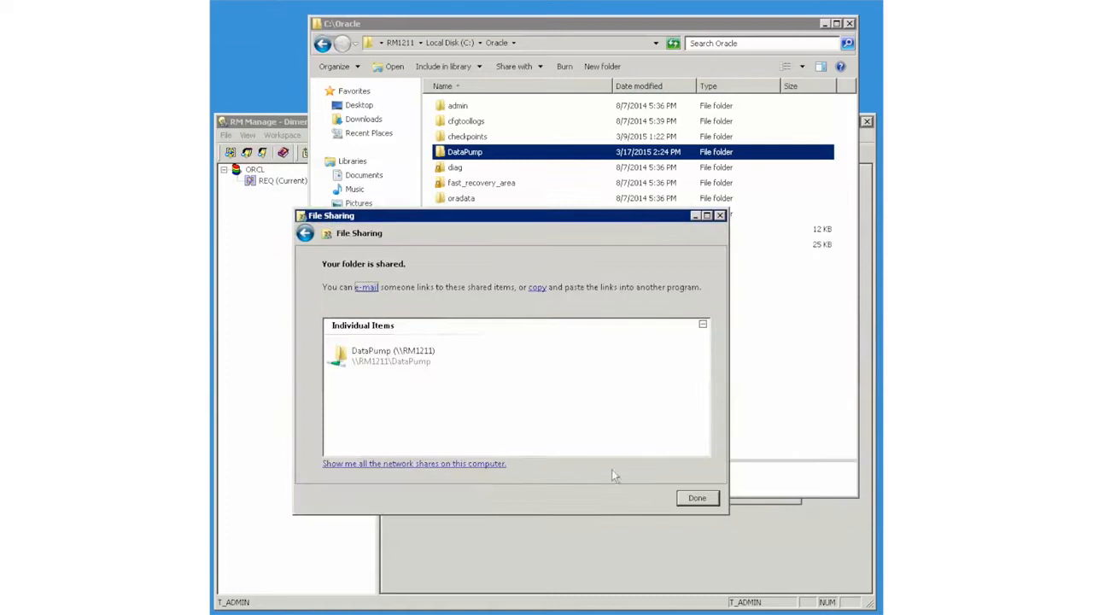
{"action": "left_click", "coordinate": [697, 498]}
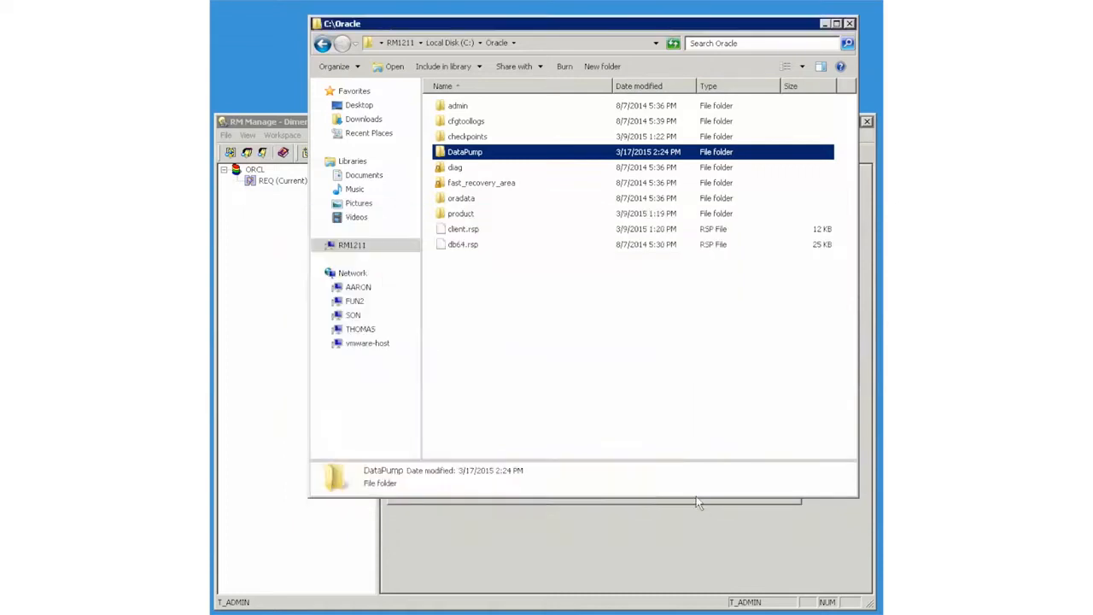
Open the DataPump folder and copy its full path C:\Oracle\DataPump.
{"action": "double_click", "coordinate": [461, 152]}
{"action": "left_click", "coordinate": [591, 41]}
{"action": "key", "text": "ctrl+c"}
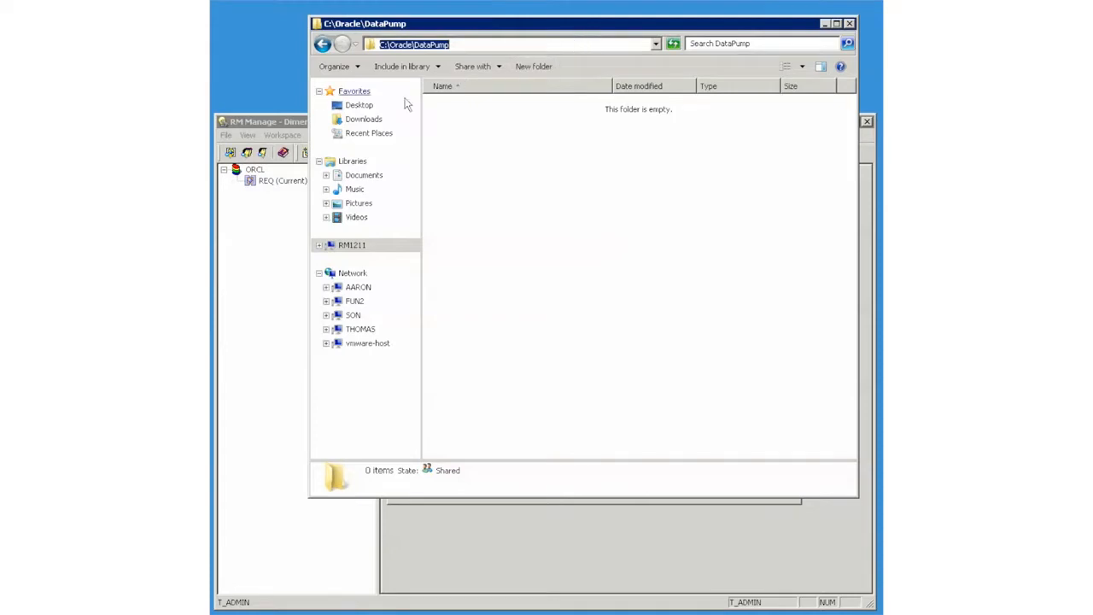
Switch to RM Manage, back up the REQ project account to the Oracle server directory C:\Oracle\DataPump\, and view the output files in the DataPump folder.
{"action": "left_click", "coordinate": [296, 122]}
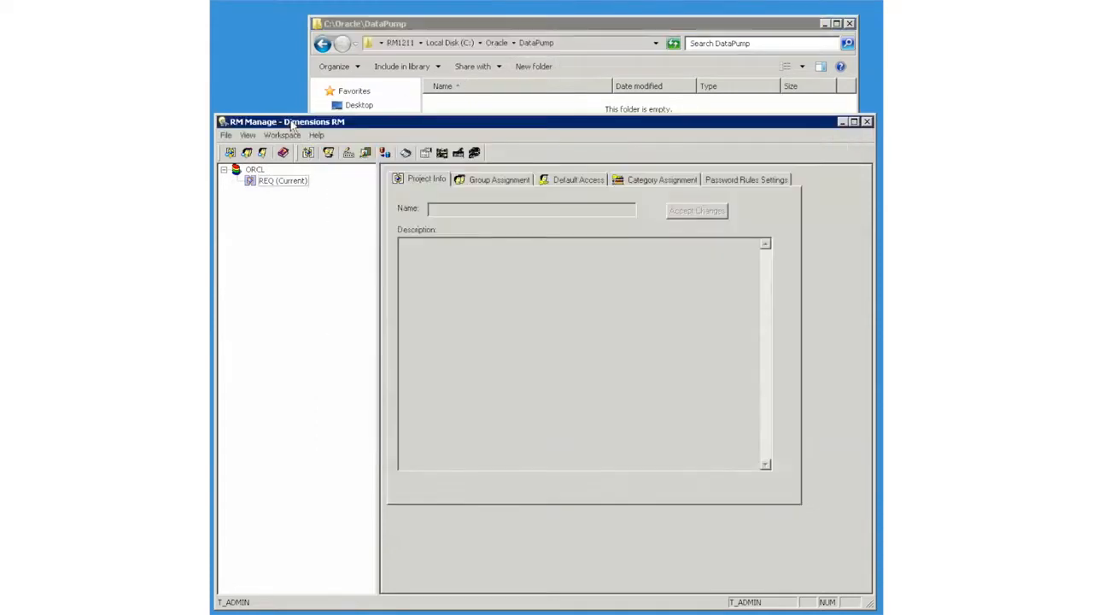
{"action": "right_click", "coordinate": [266, 183]}
{"action": "left_click", "coordinate": [314, 239]}
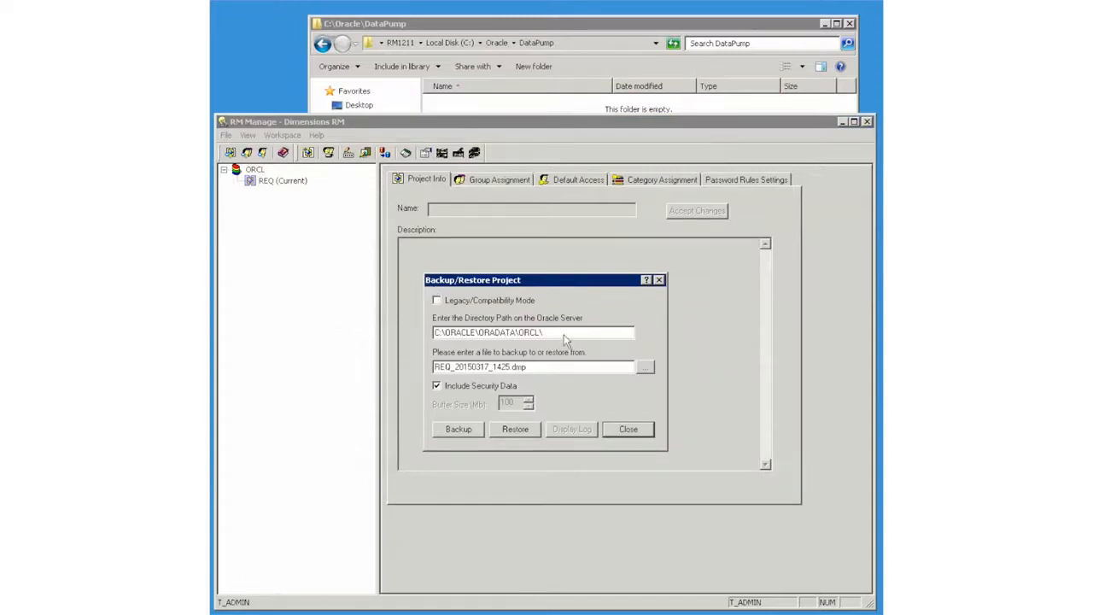
{"action": "left_click_drag", "start_coordinate": [567, 332], "coordinate": [408, 324]}
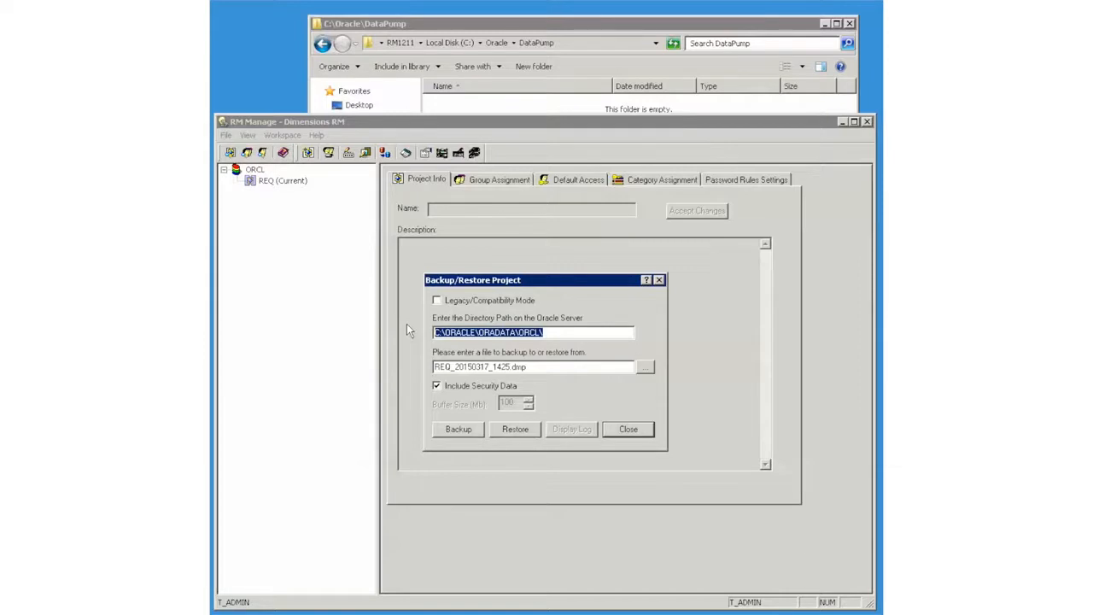
{"action": "key", "text": "ctrl+v"}
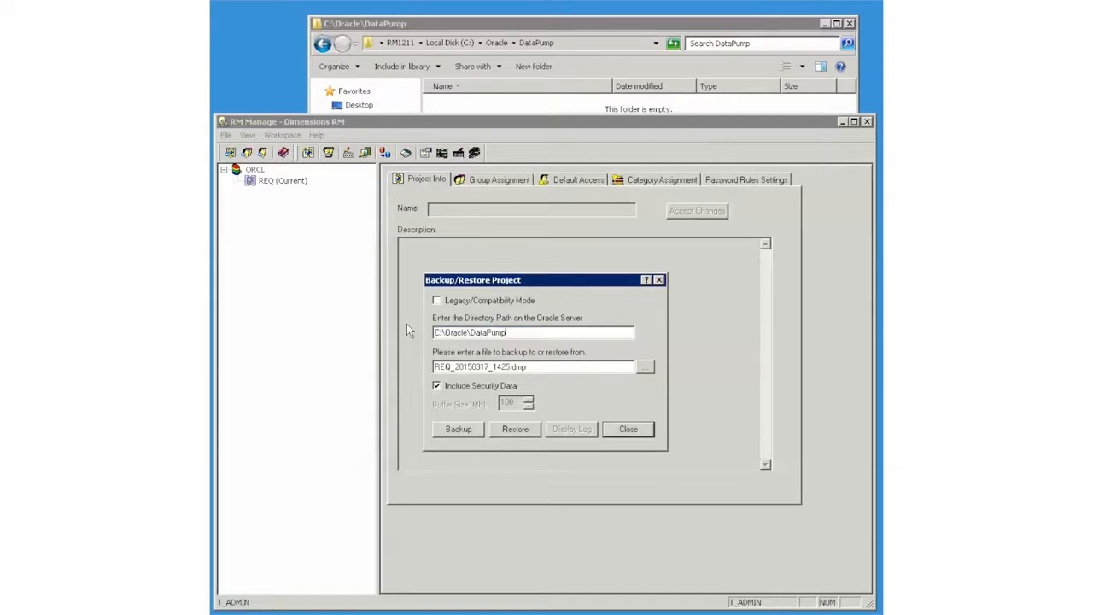
{"action": "type", "text": "\\"}
{"action": "left_click", "coordinate": [457, 430]}
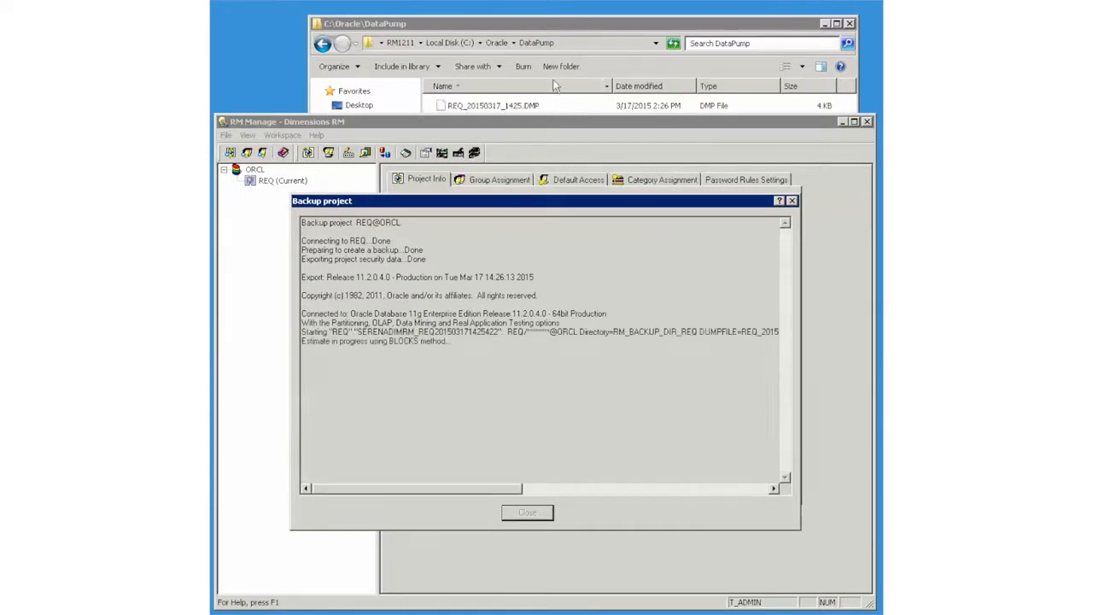
{"action": "left_click", "coordinate": [605, 34]}
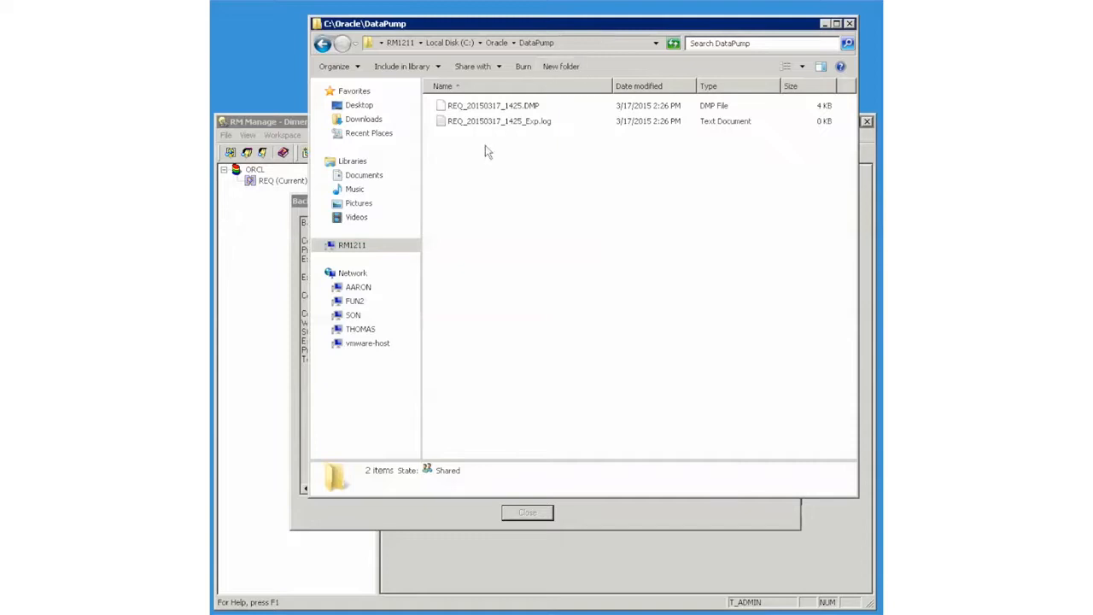
In RM Manage, start restoring the REQ project account from REQ_20150317_1425.DMP in C:\Oracle\DataPump\, accepting removal of the existing table data.
{"action": "left_click", "coordinate": [285, 122]}
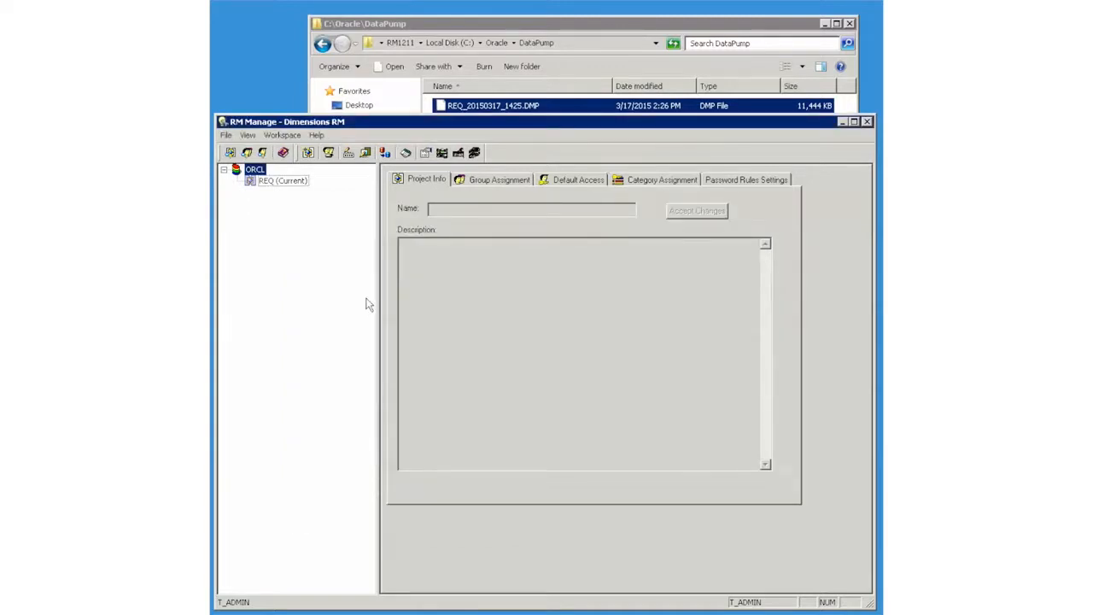
{"action": "right_click", "coordinate": [261, 182]}
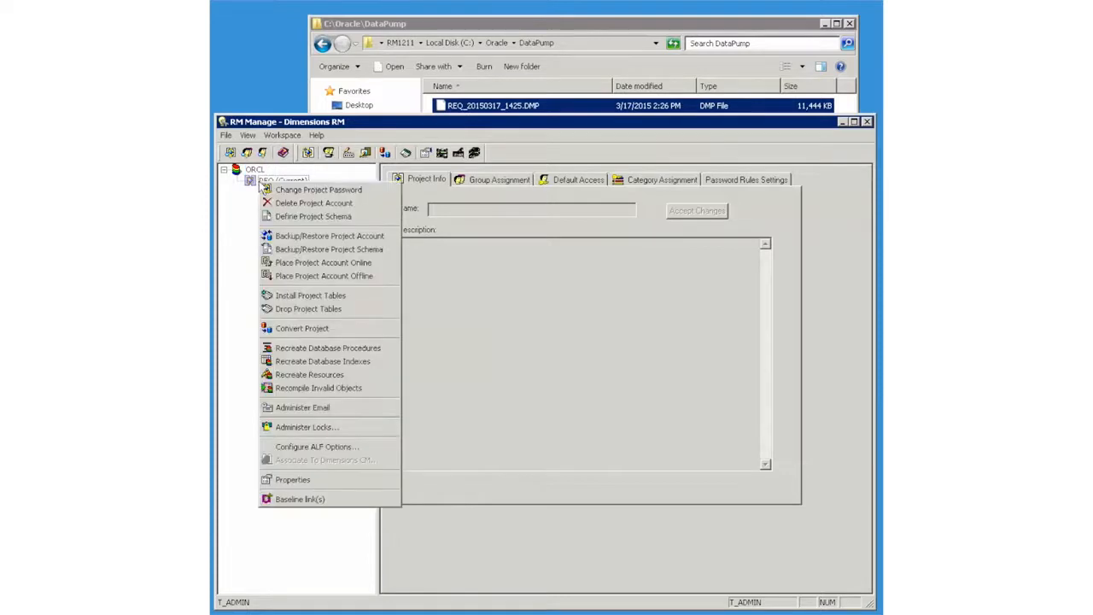
{"action": "left_click", "coordinate": [303, 236]}
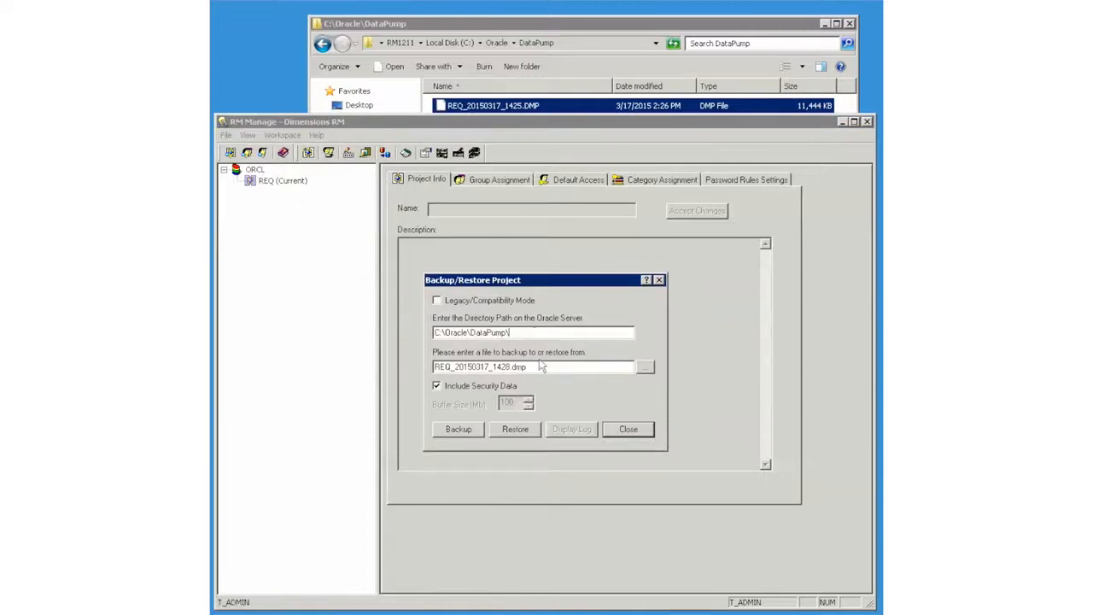
{"action": "left_click_drag", "start_coordinate": [543, 367], "coordinate": [412, 357]}
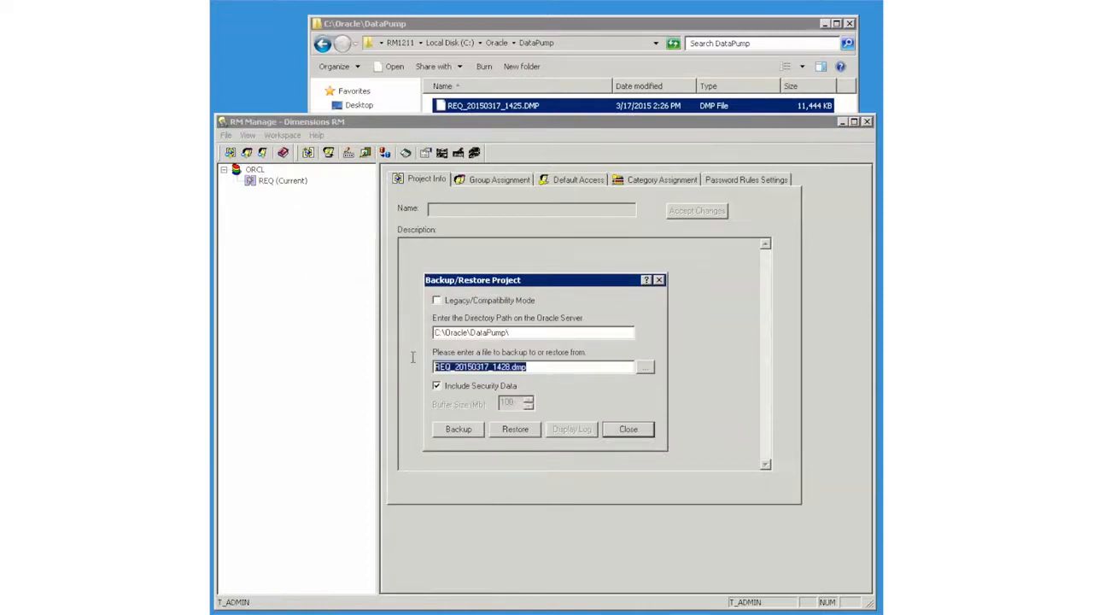
{"action": "type", "text": "REQ_20150317_1425.DMP"}
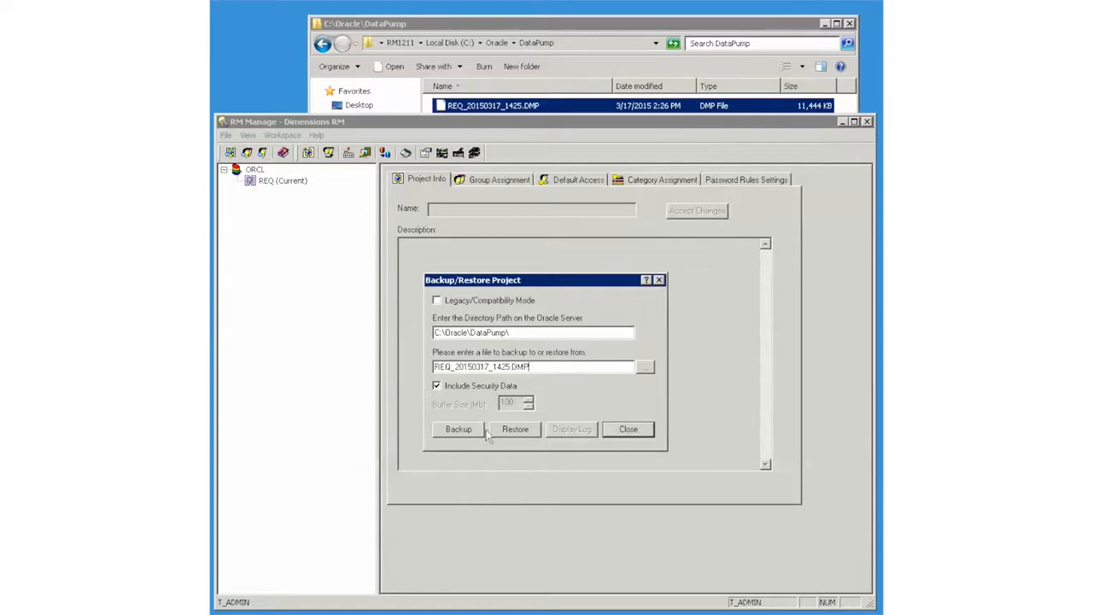
{"action": "left_click", "coordinate": [515, 431]}
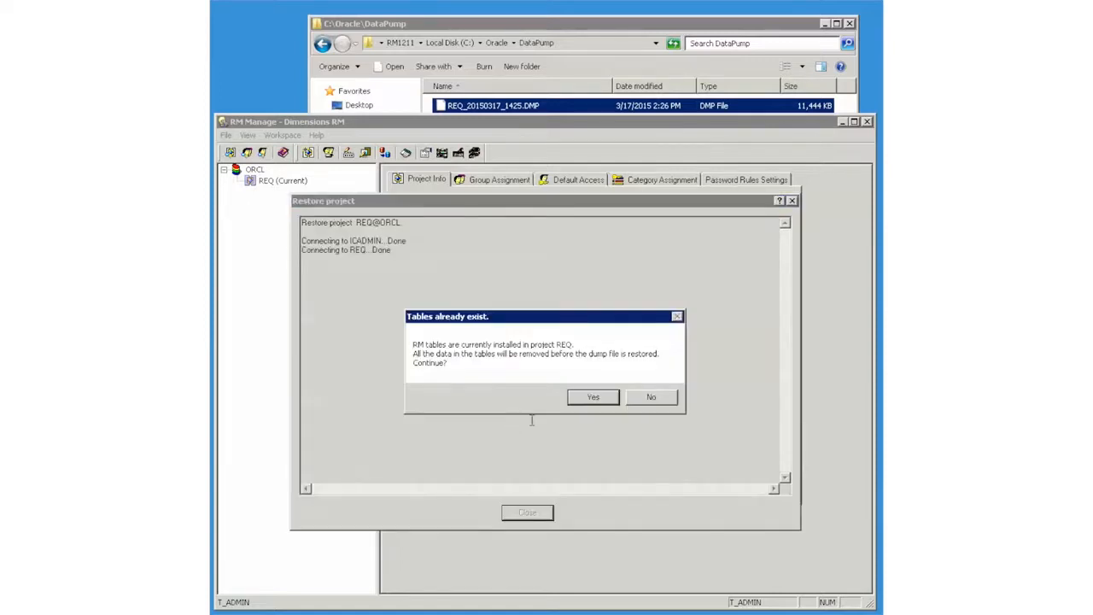
{"action": "left_click", "coordinate": [590, 398]}
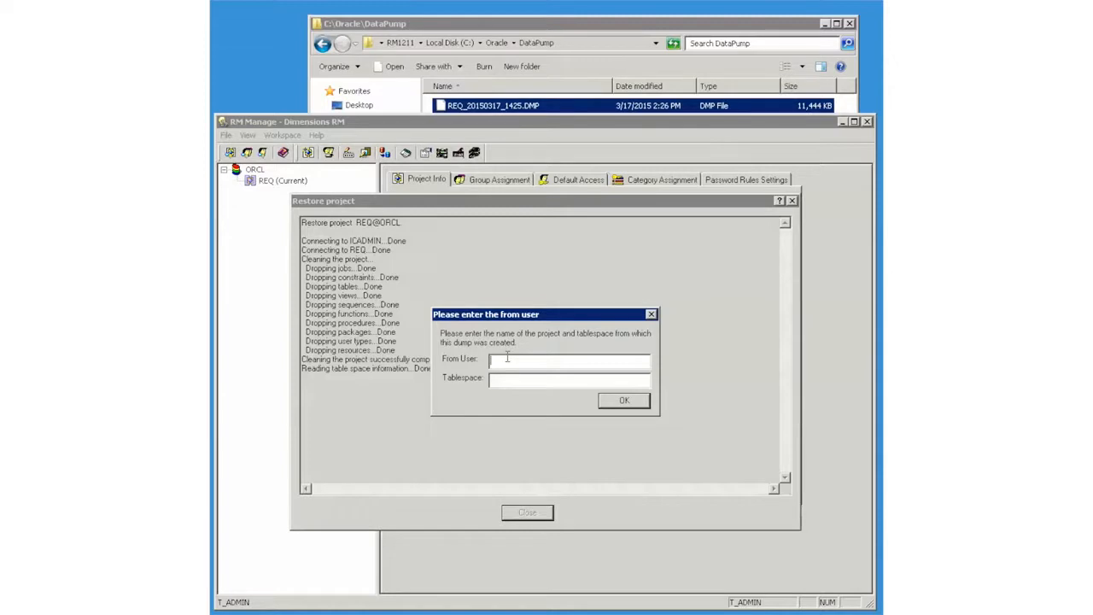
Enter REQ as both the source user and tablespace, run the restore, review the ORA-39082 log line, and close the log and Backup/Restore dialogs.
{"action": "type", "text": "REQREQ"}
{"action": "left_click", "coordinate": [626, 402]}
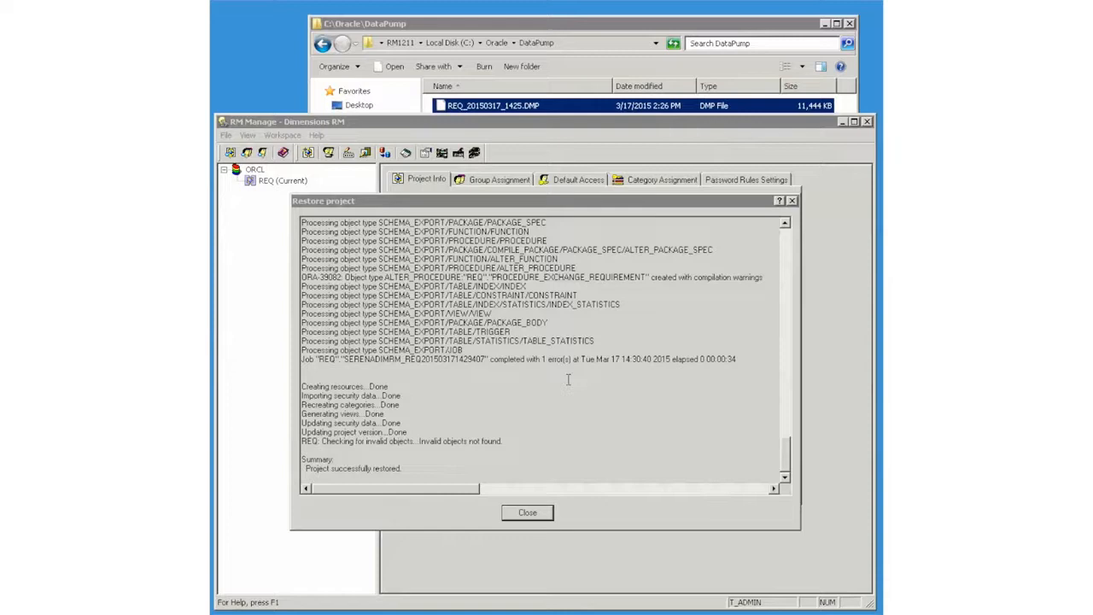
{"action": "left_click_drag", "start_coordinate": [764, 278], "coordinate": [302, 269]}
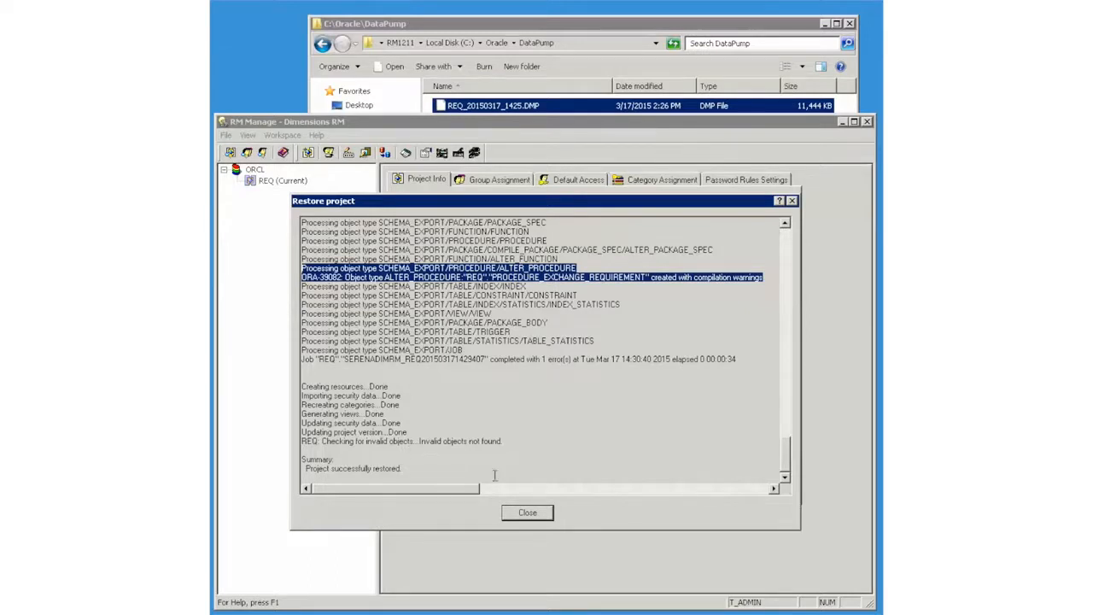
{"action": "left_click", "coordinate": [528, 512]}
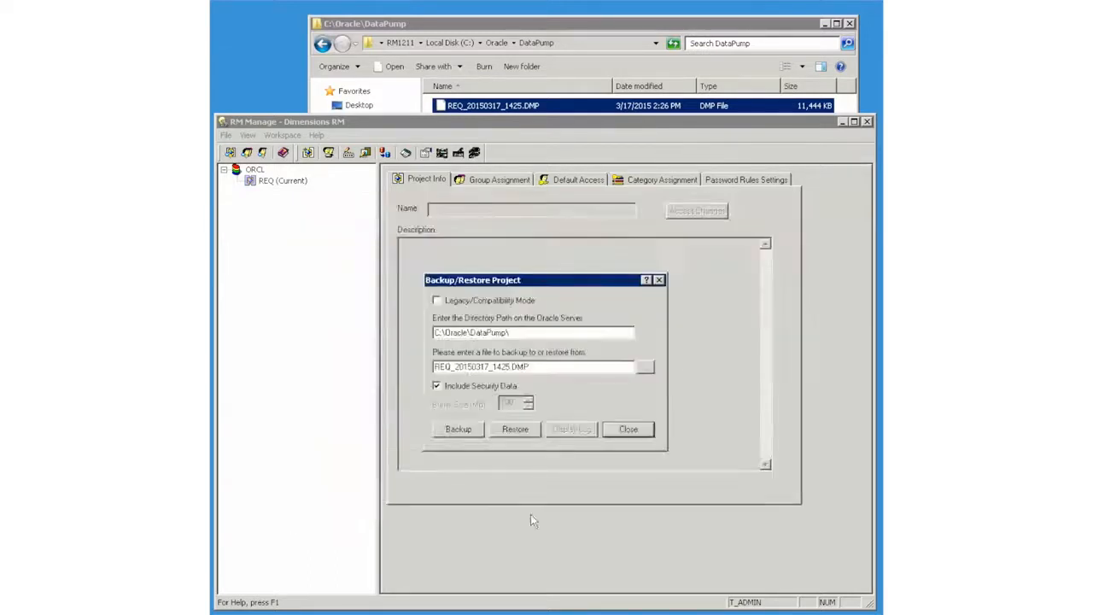
{"action": "left_click", "coordinate": [628, 429]}
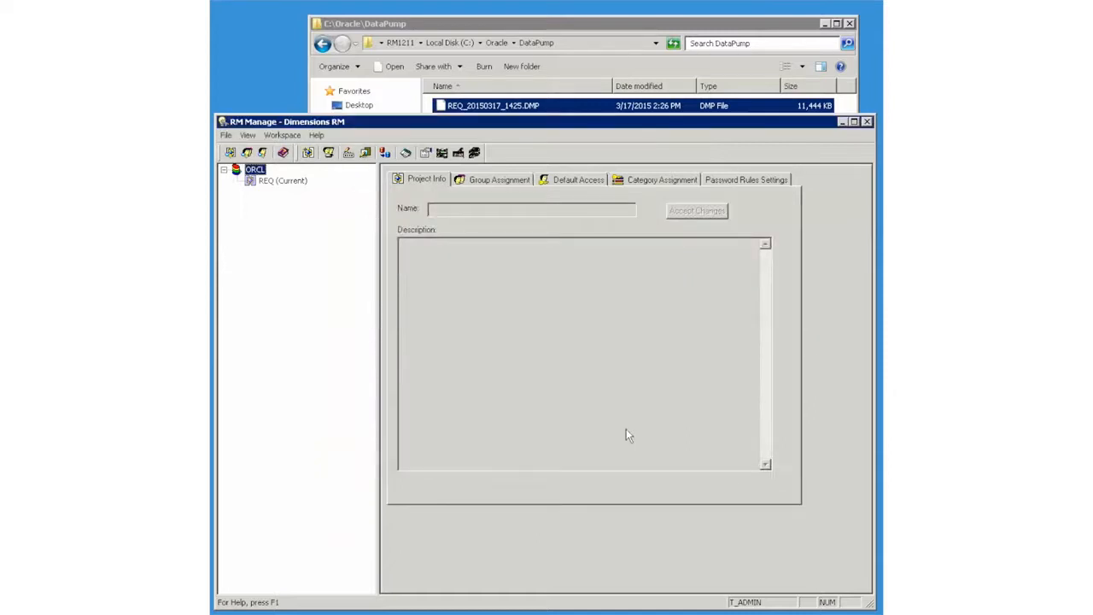